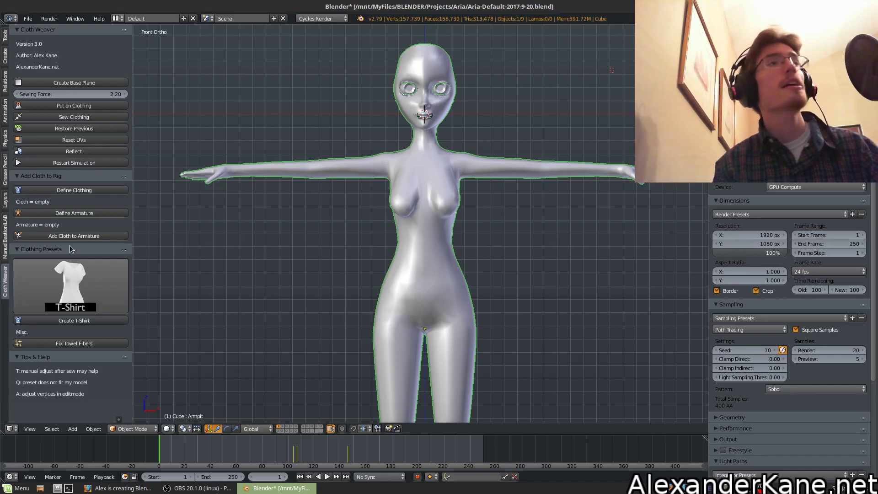
Preview the Panties, Bikini and T-Shirt presets in the Cloth Weaver clothing gallery, leaving T-Shirt selected.
click(53, 279)
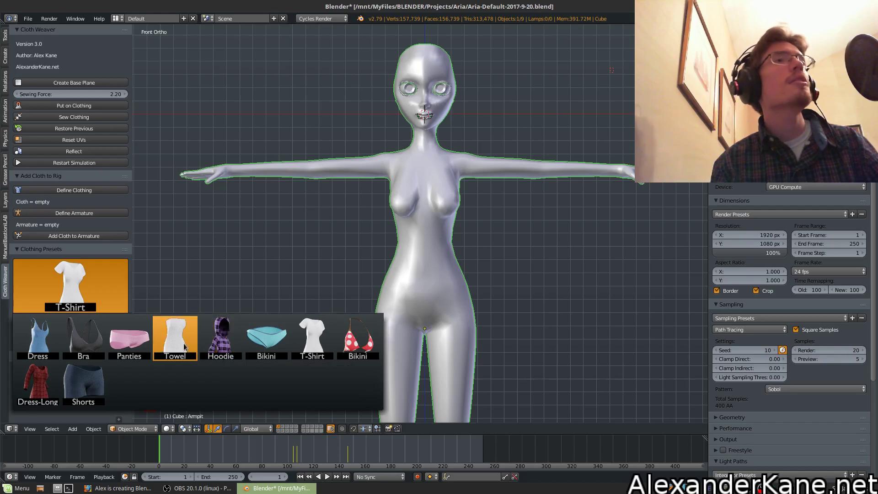
click(117, 341)
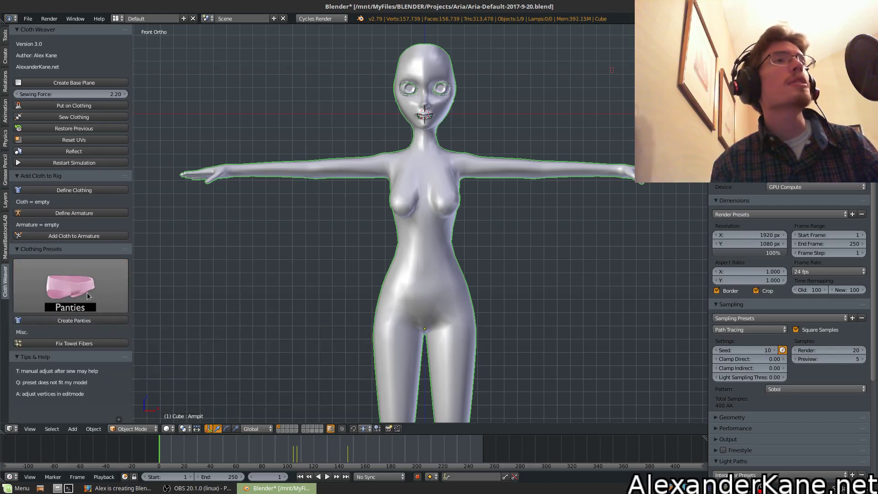
click(70, 284)
click(220, 339)
click(70, 284)
click(270, 349)
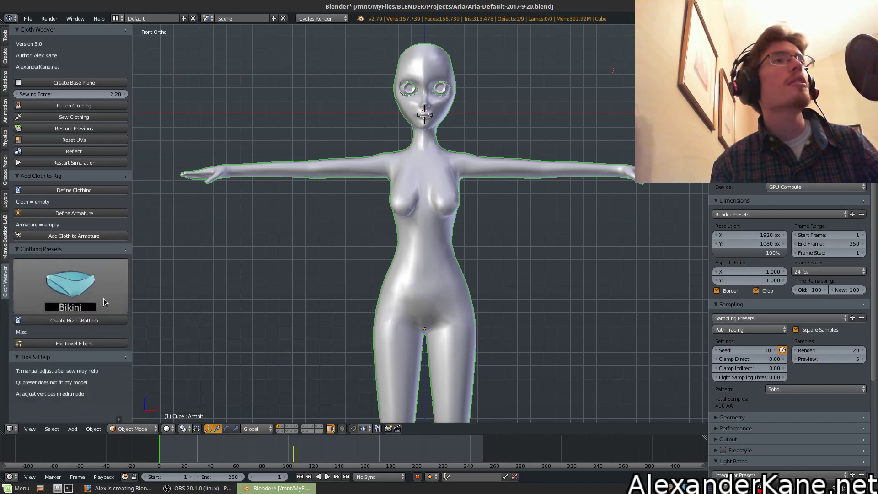
click(70, 284)
click(328, 348)
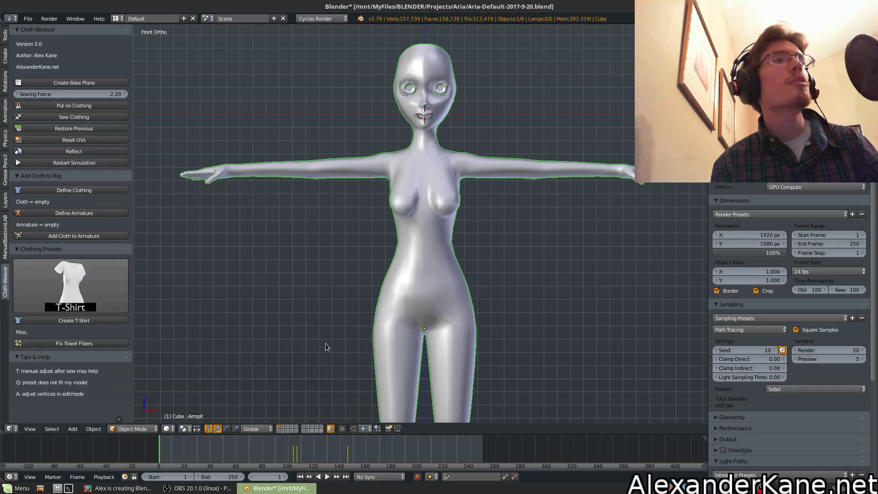
click(78, 306)
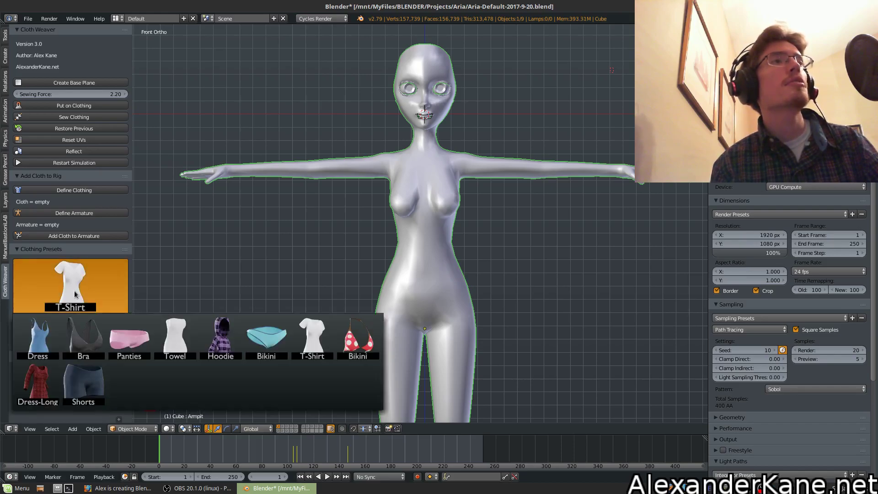
Create a Hoodie garment from the Cloth Weaver preset gallery.
click(225, 341)
click(74, 321)
middle_drag(430, 183, 460, 158)
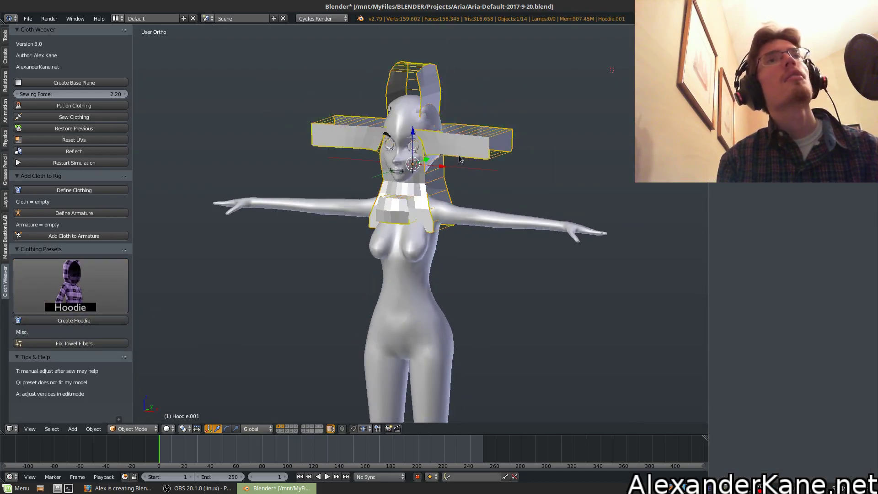
key(KP_3)
In Right view, lower the hoodie along Z onto the body and slide it forward along Y.
key(g)
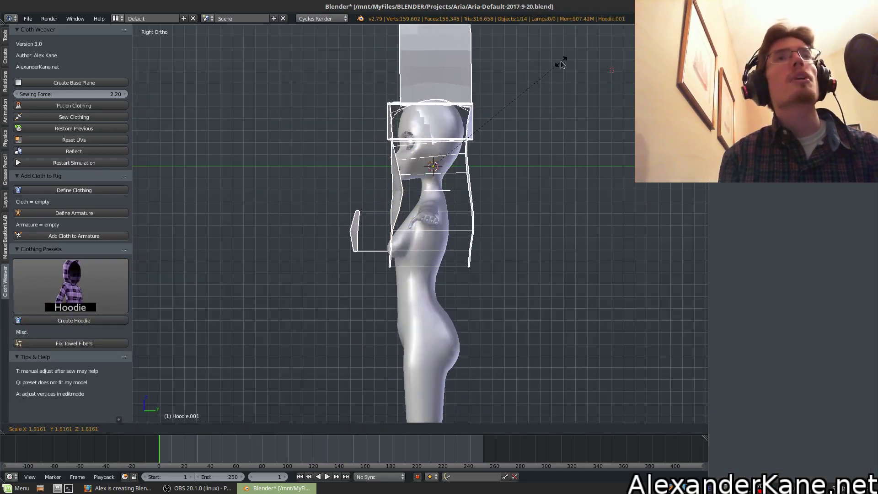
key(Escape)
key(g)
key(z)
click(566, 169)
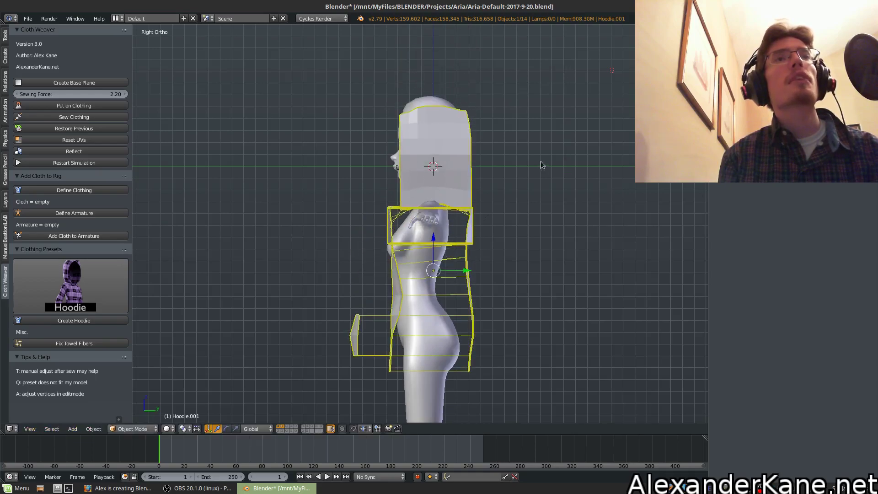
key(g)
key(y)
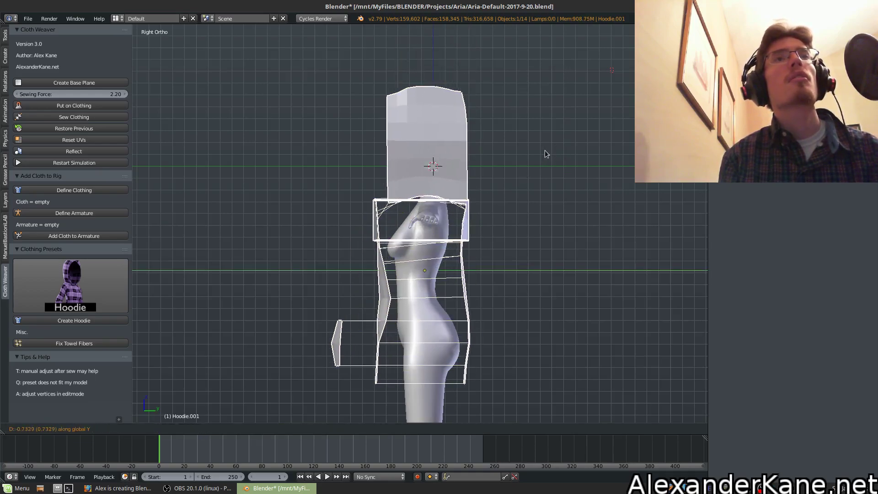
click(545, 154)
In Front view, set the hoodie's final height along Z, then inspect the fit in solid shading.
key(KP_1)
key(g)
key(z)
key(z)
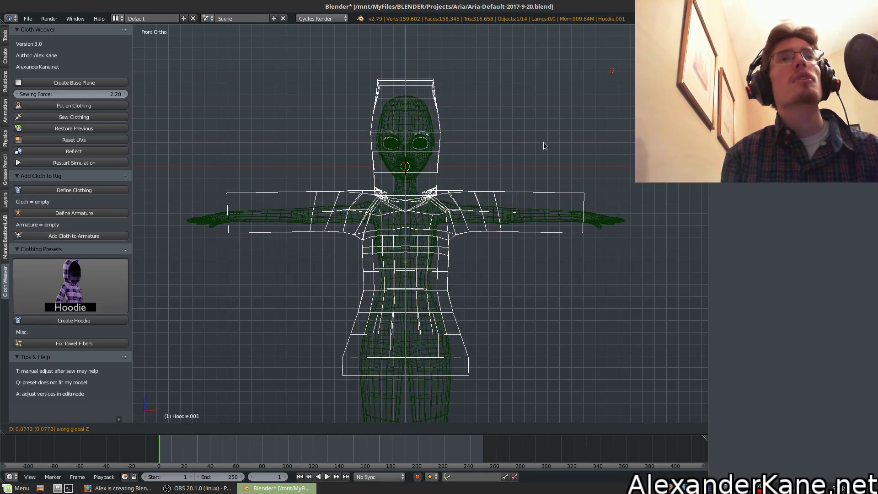
click(543, 142)
scroll(513, 213, up, 2)
shift+middle_drag(513, 213, 504, 209)
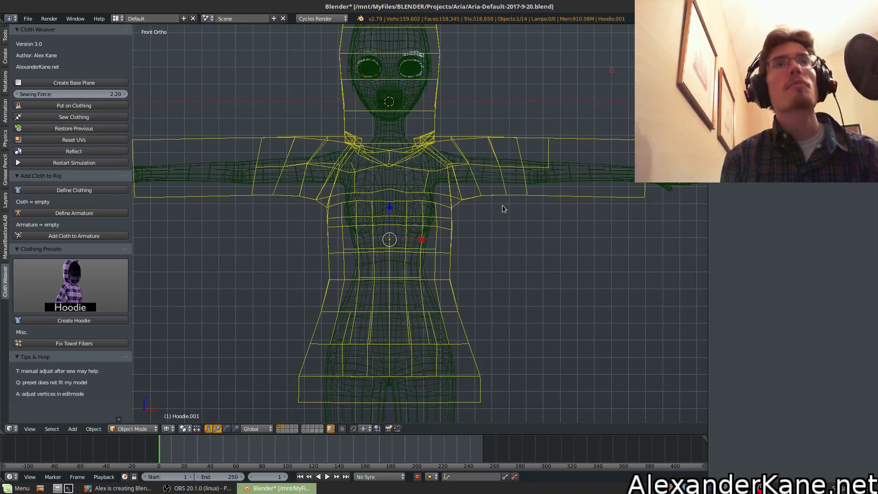
mouse_move(519, 207)
middle_down()
mouse_move(413, 215)
mouse_move(476, 210)
middle_up()
key(z)
scroll(476, 210, up, 4)
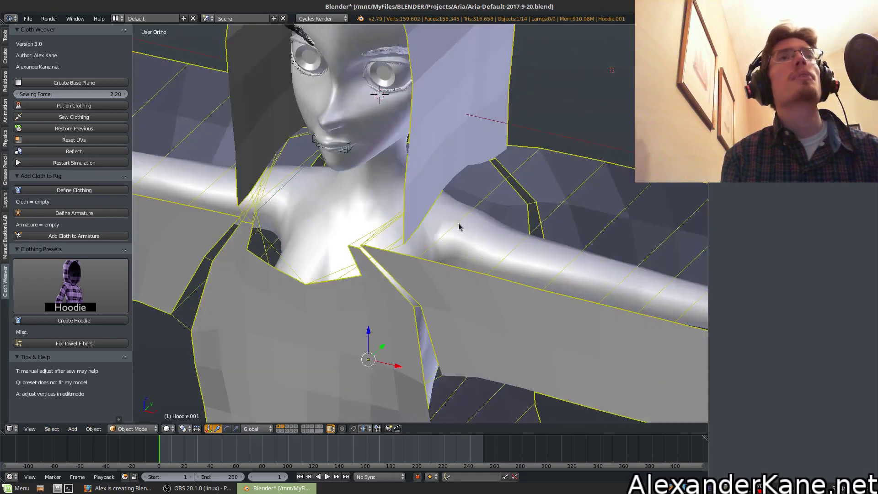
scroll(494, 232, down, 5)
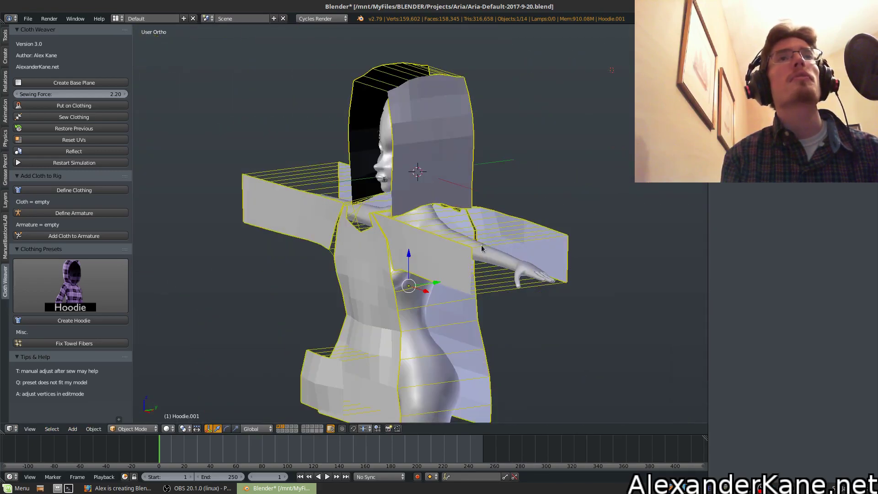
mouse_move(493, 232)
middle_down()
mouse_move(474, 209)
mouse_move(468, 212)
mouse_move(479, 236)
middle_up()
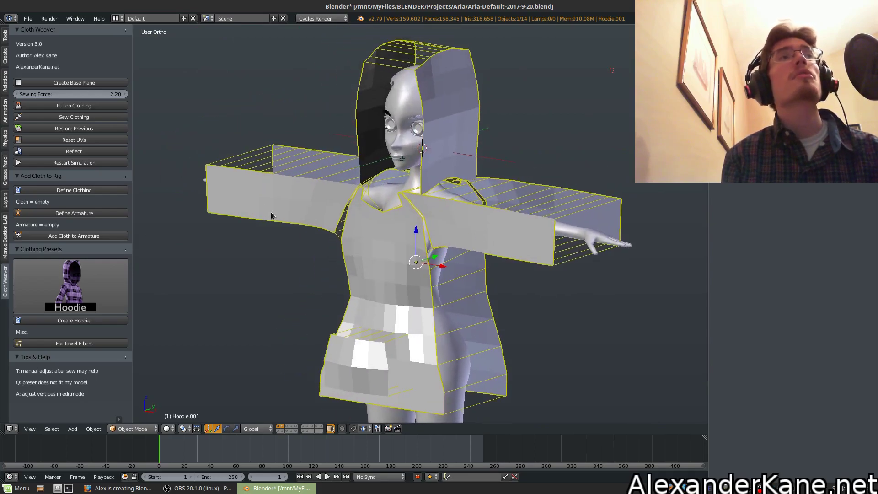
Run Put on Clothing to drape the hoodie over the body, then select it.
click(89, 106)
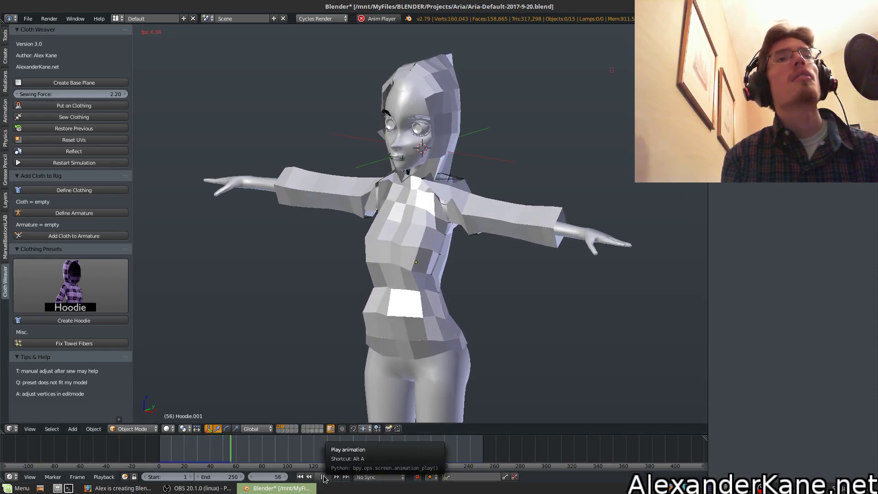
click(324, 478)
right_click(418, 219)
mouse_move(417, 220)
middle_down()
mouse_move(616, 212)
mouse_move(558, 192)
mouse_move(433, 225)
middle_up()
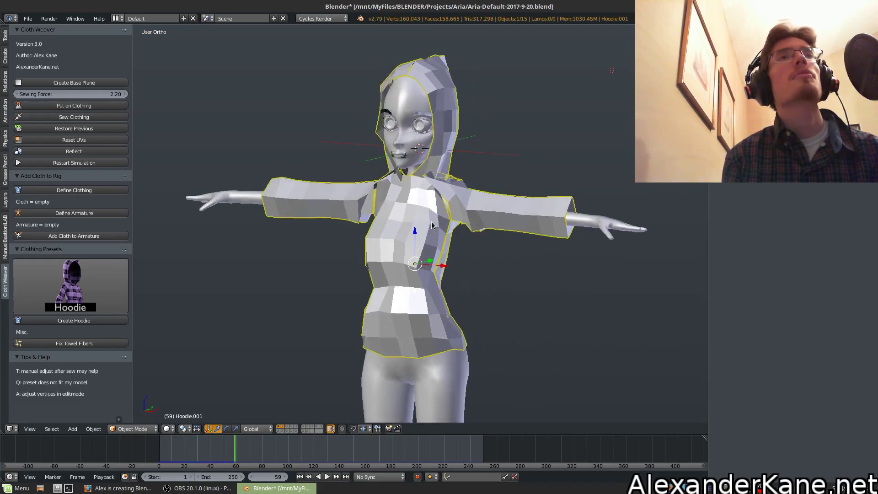
Sew the hoodie's seams, rewind to frame 1 and enter Edit Mode on its mesh.
click(84, 118)
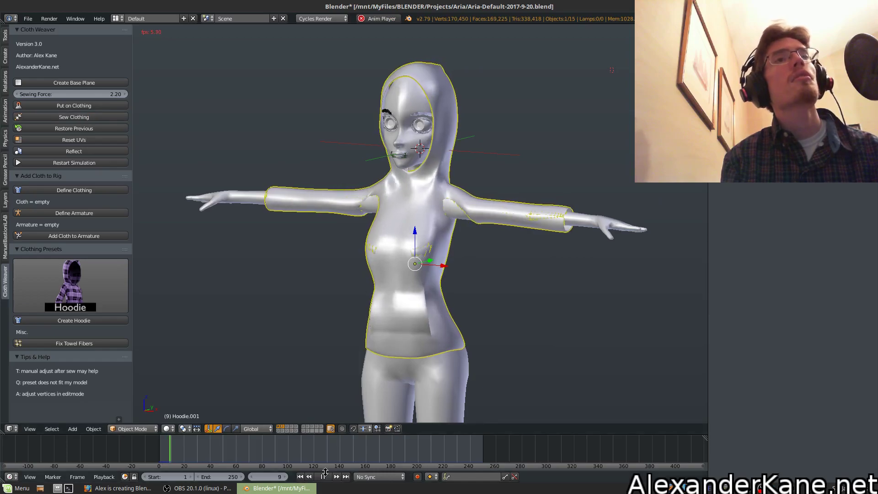
click(323, 476)
click(300, 477)
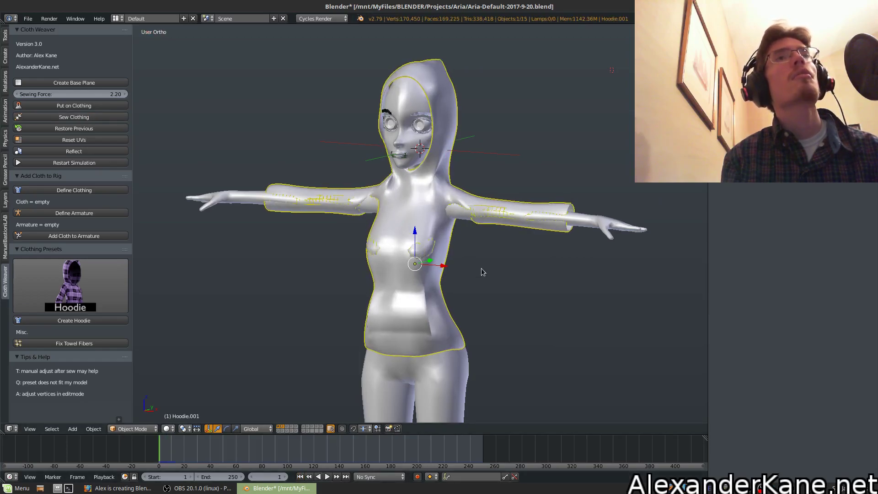
key(Tab)
scroll(427, 249, up, 4)
Proportionally move a hoodie vertex along Z and Y for a closer fit.
middle_drag(426, 249, 297, 251)
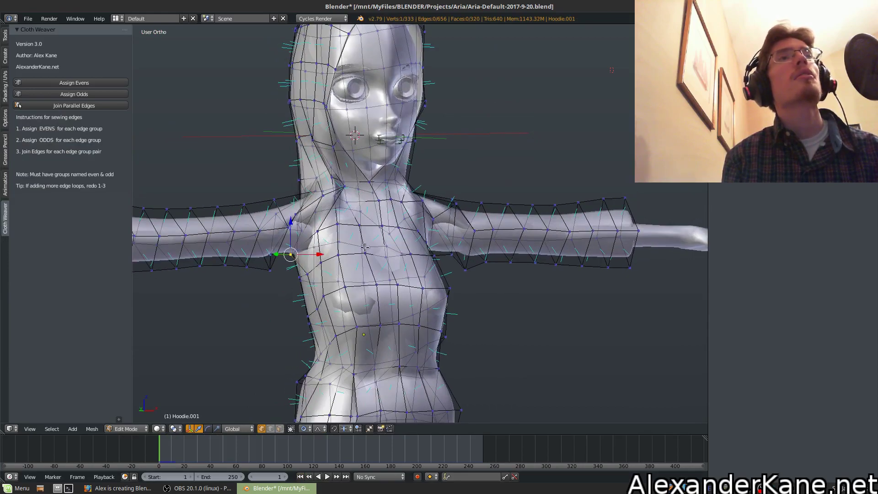
middle_drag(365, 248, 317, 260)
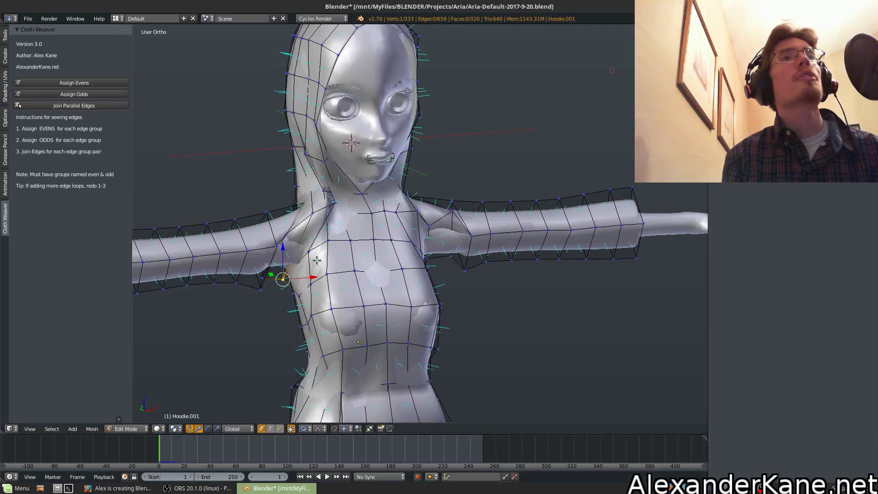
middle_drag(287, 234, 412, 231)
key(g)
key(z)
key(y)
click(384, 237)
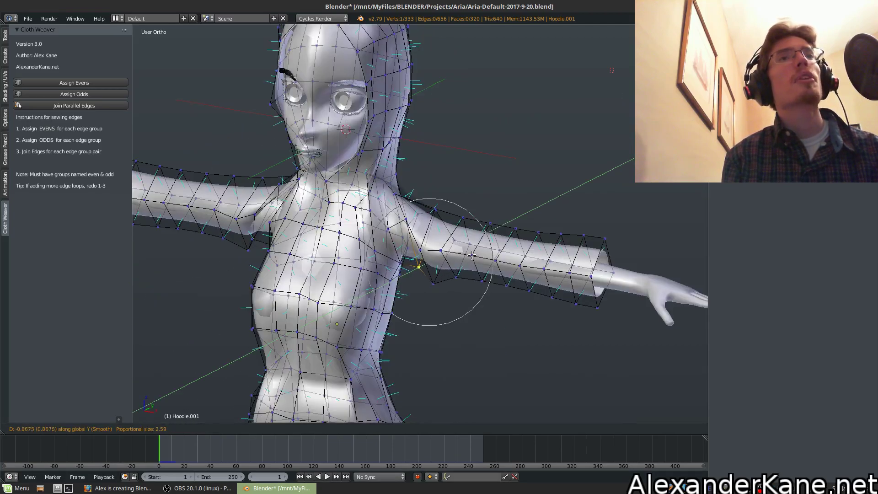
Nudge a shoulder vertex of the hoodie downward and along the Y axis.
right_click(410, 230)
key(g)
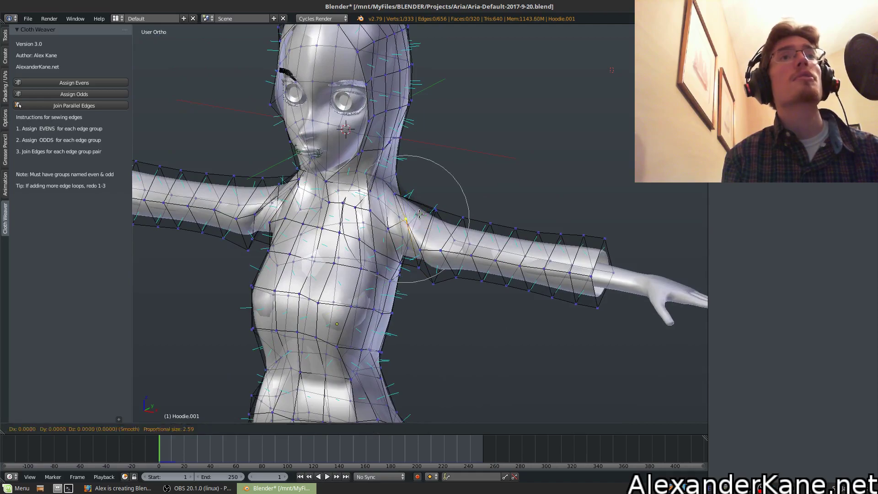
click(442, 218)
key(g)
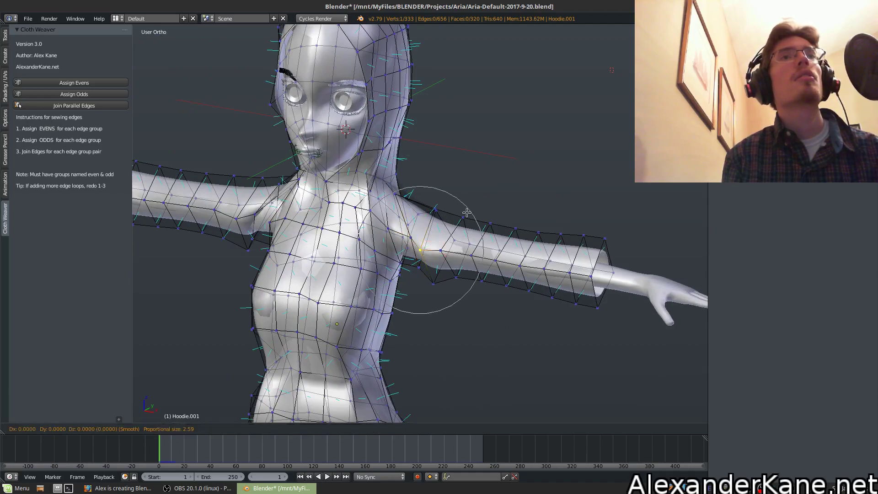
key(y)
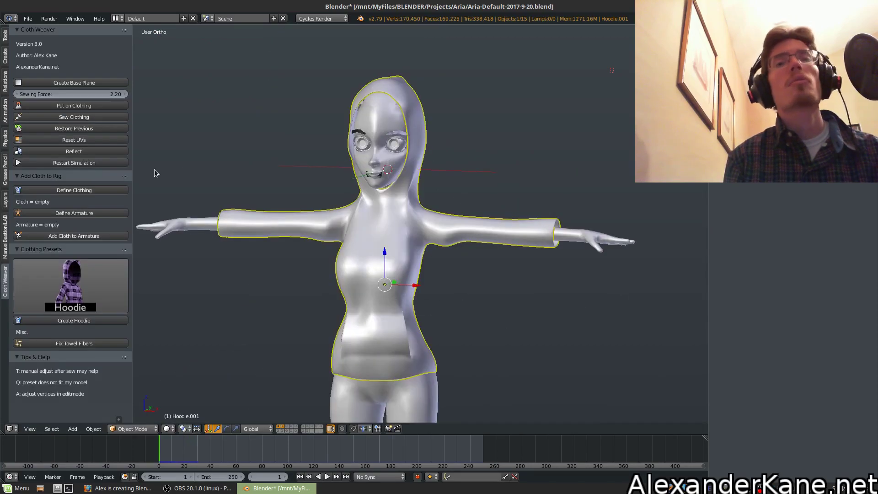
Restart the hoodie's cloth simulation, then stop it and inspect the draped hoodie from several angles.
click(84, 163)
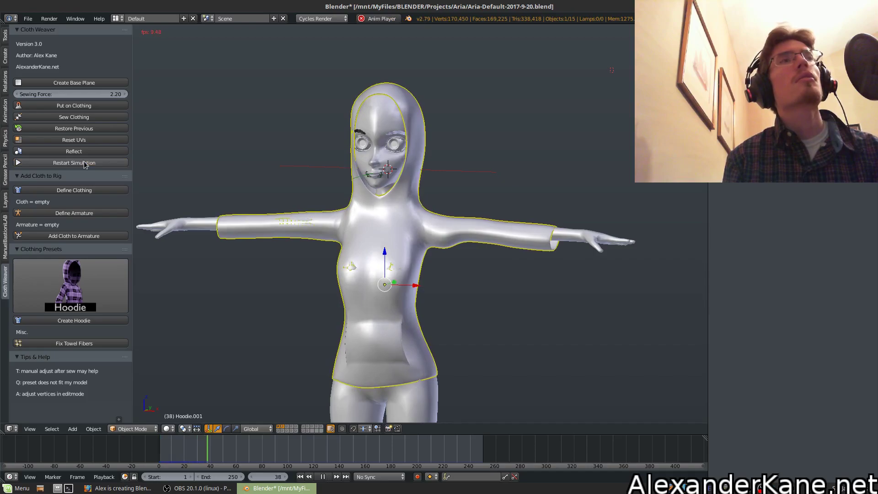
key(alt+a)
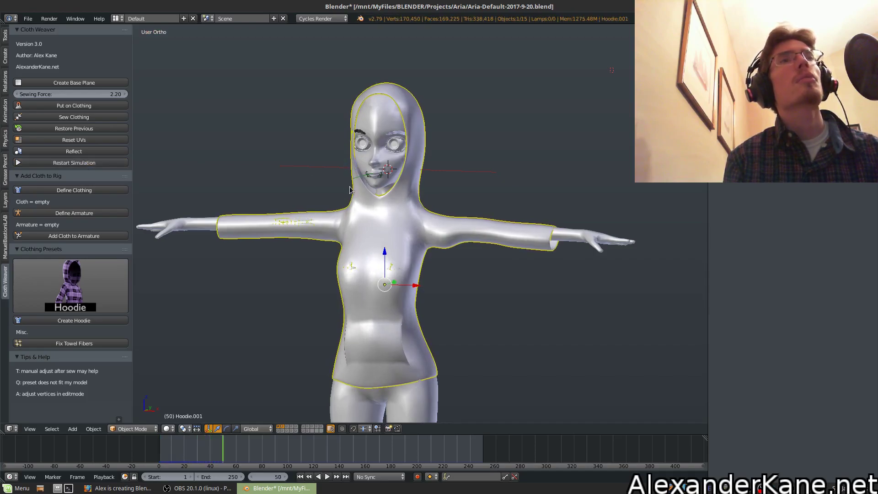
middle_drag(321, 193, 393, 196)
key(Tab)
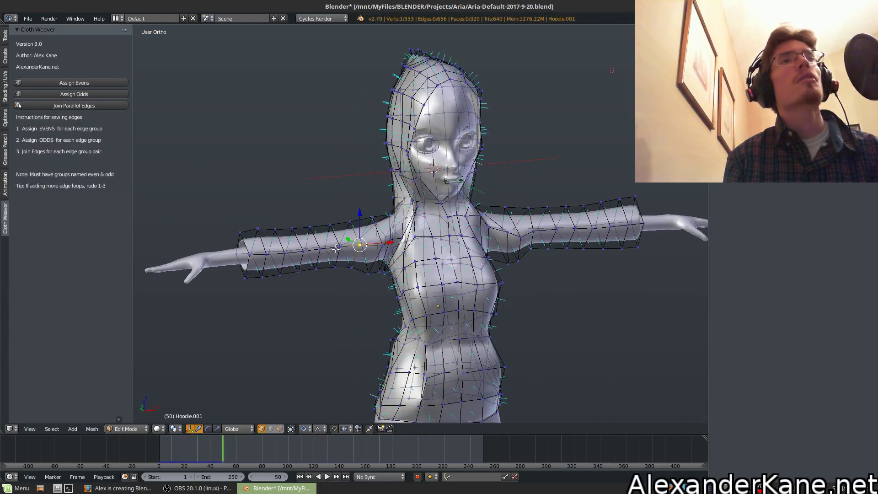
key(c)
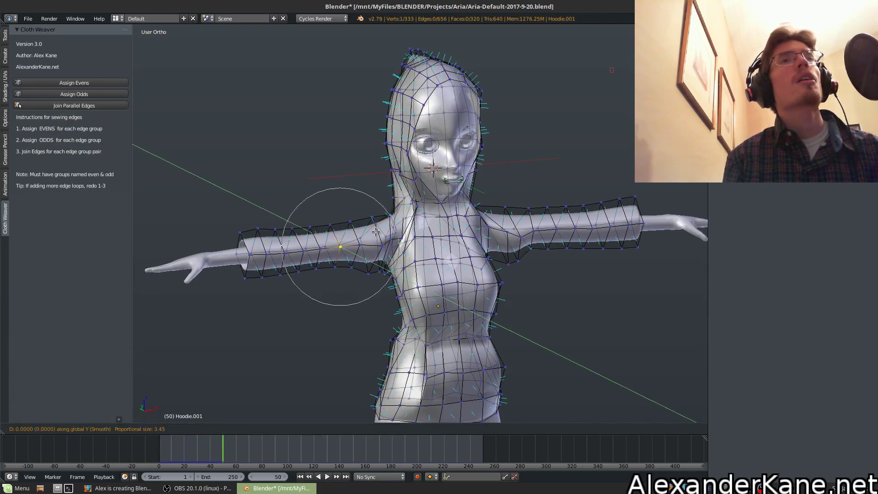
key(Escape)
key(Tab)
middle_drag(463, 201, 402, 189)
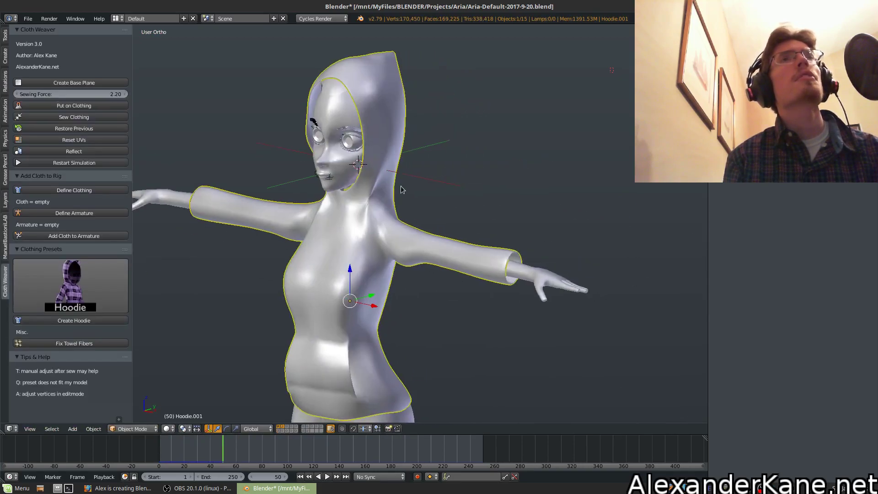
middle_drag(403, 77, 409, 42)
middle_drag(438, 75, 498, 180)
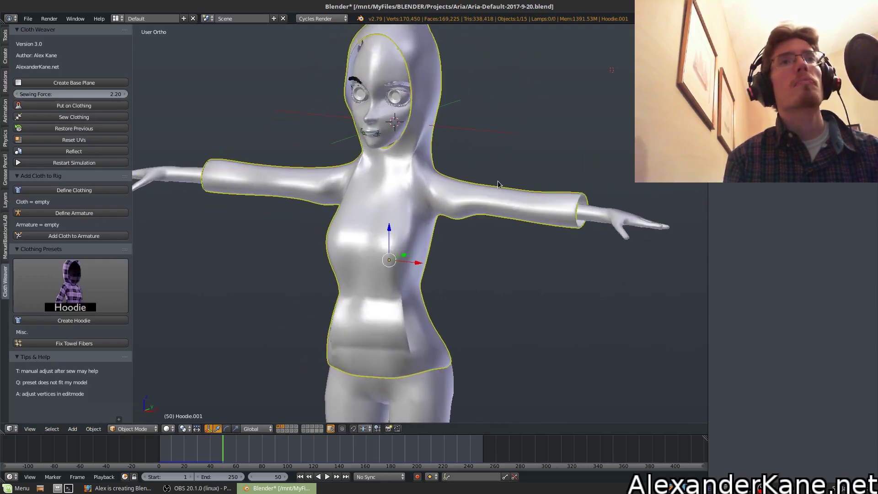
Proportionally raise a hoodie vertex along Z, then restart the cloth simulation.
key(Tab)
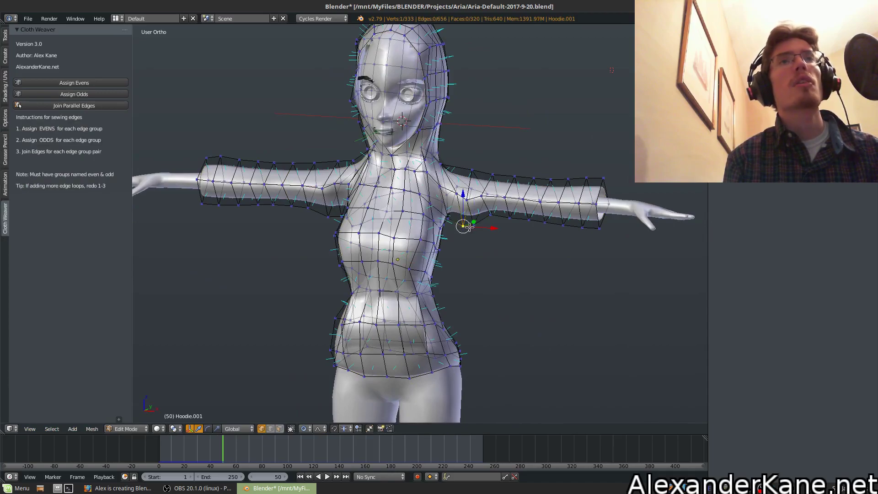
key(g)
key(z)
scroll(470, 222, up, 3)
click(471, 219)
key(Tab)
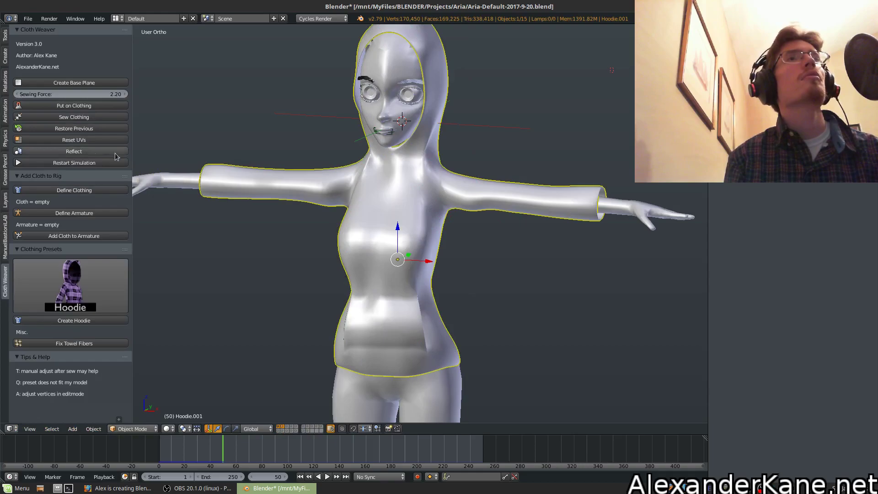
click(85, 162)
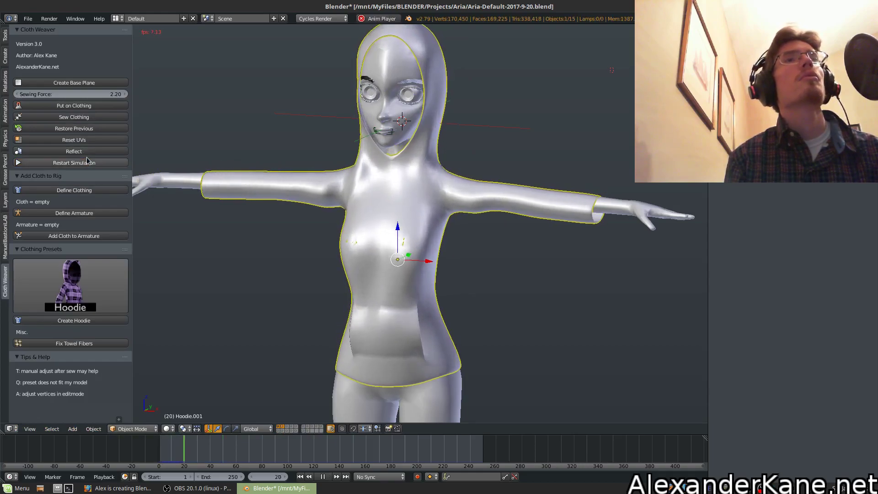
click(71, 285)
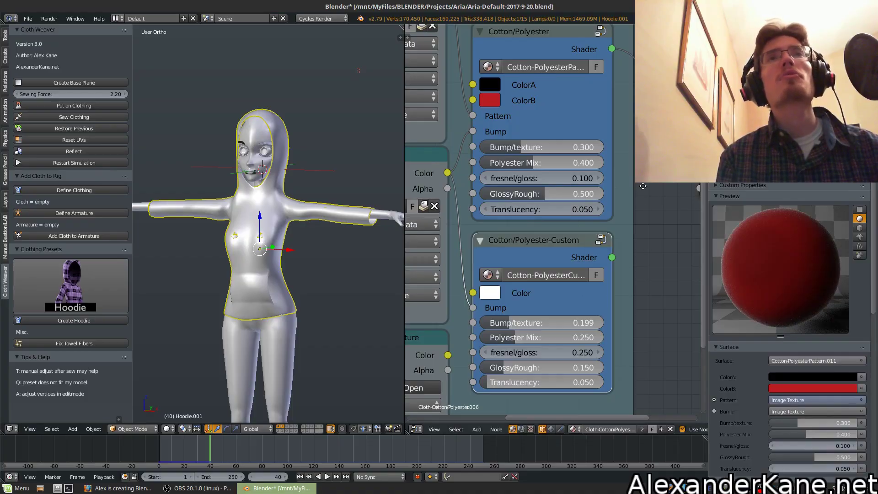
Raise the Cotton/Polyester Translucency from 0.000 past 0.100 and reposition the glowing background plane.
middle_drag(644, 186, 624, 194)
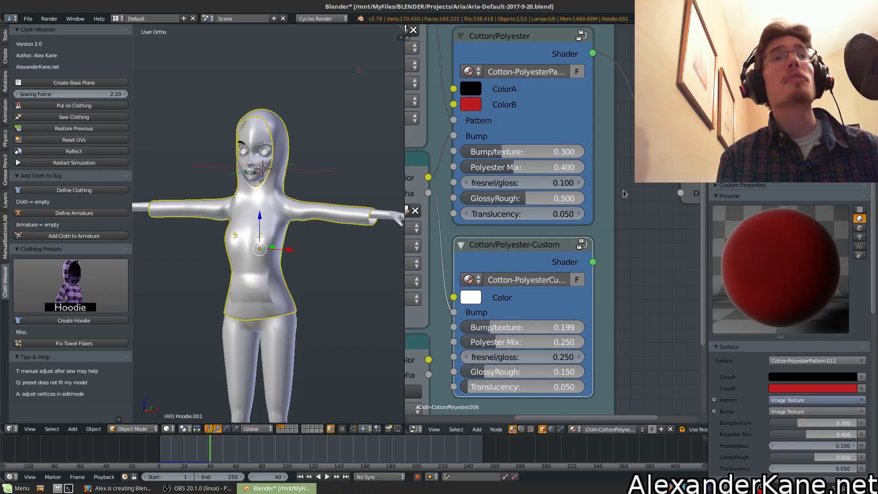
scroll(300, 229, up, 3)
shift+middle_drag(304, 185, 318, 109)
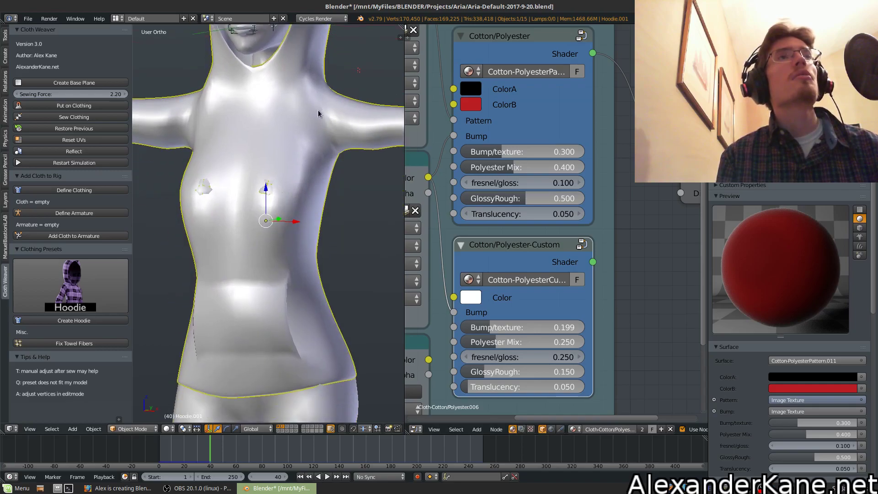
scroll(345, 169, down, 2)
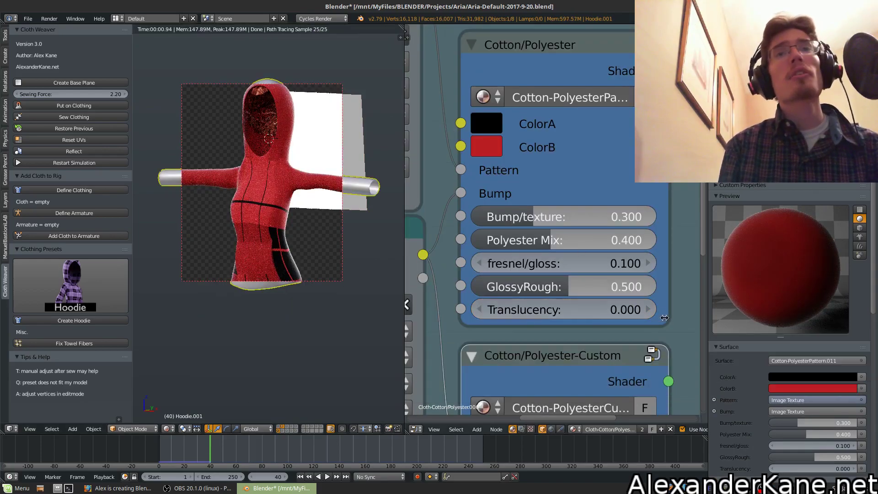
click(647, 310)
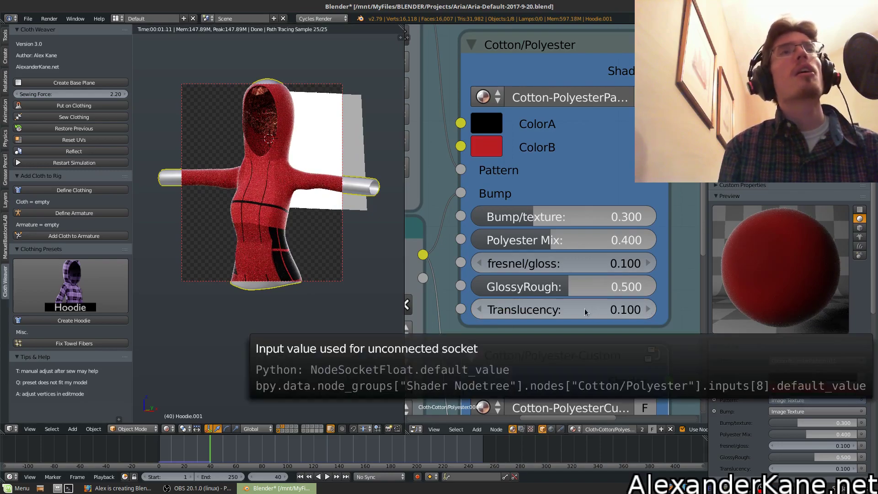
drag(646, 308, 686, 309)
mouse_move(306, 127)
right_down()
mouse_move(302, 278)
mouse_move(314, 111)
mouse_move(292, 66)
mouse_move(230, 131)
mouse_move(373, 151)
mouse_move(277, 220)
mouse_move(292, 264)
mouse_move(303, 111)
right_up()
scroll(304, 131, up, 4)
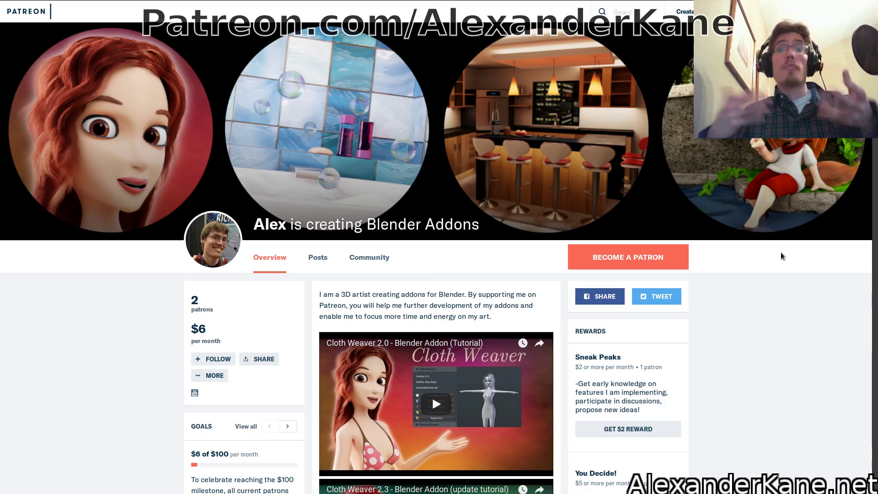
Scroll through the Blender Addons Patreon page's Cloth Weaver features, update history and posts, then back up.
scroll(782, 261, down, 5)
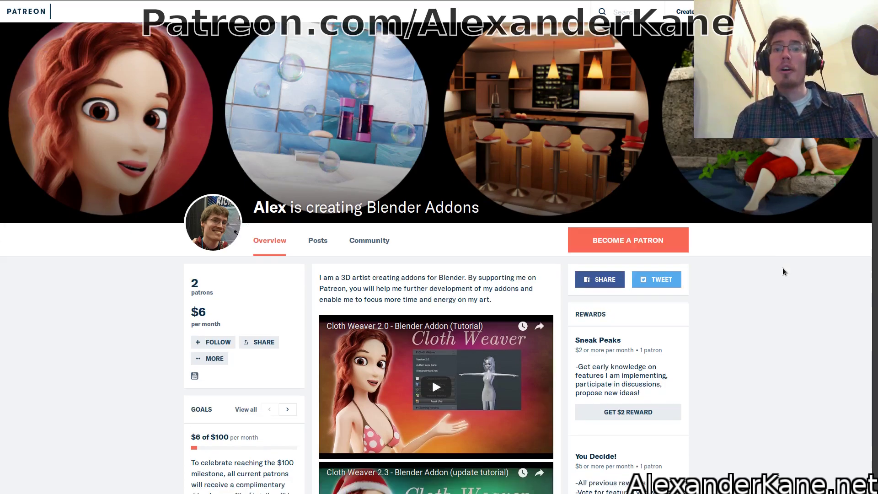
scroll(783, 271, up, 1)
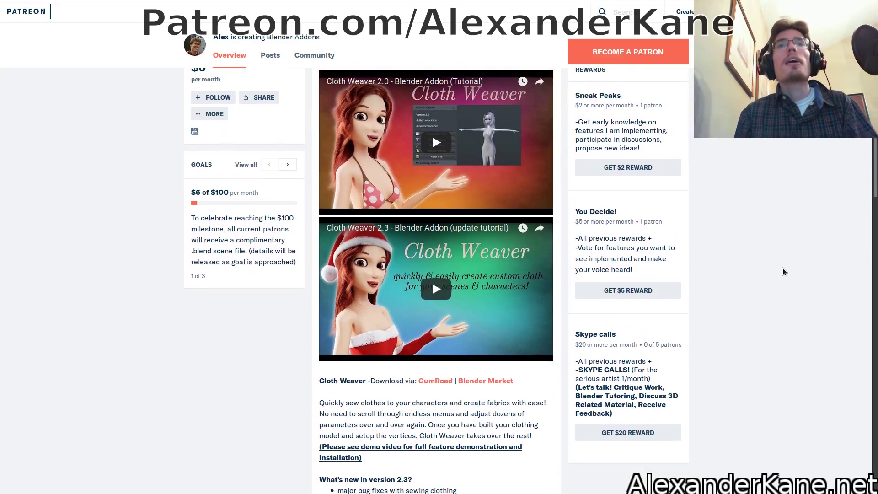
scroll(784, 272, down, 2)
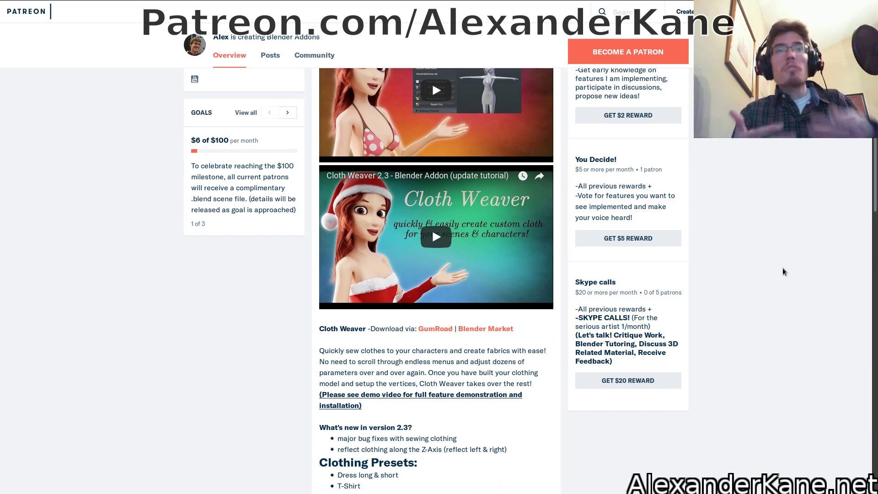
scroll(786, 280, up, 2)
scroll(786, 280, down, 6)
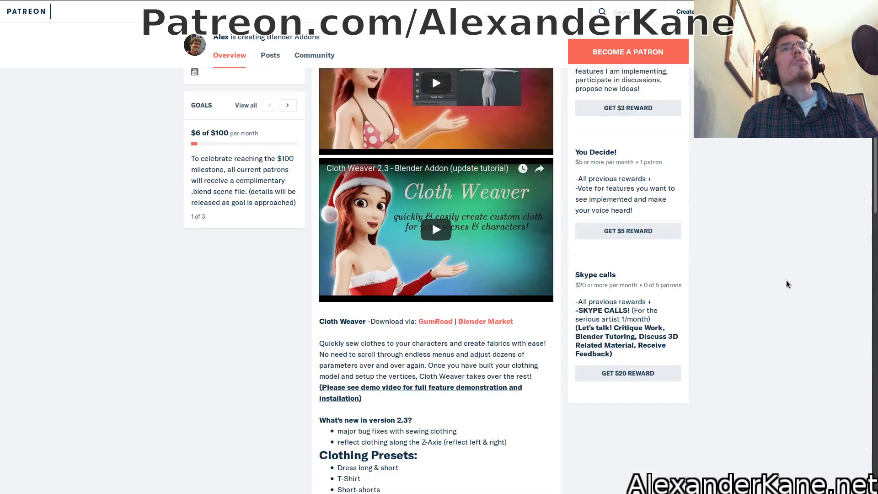
scroll(786, 280, down, 15)
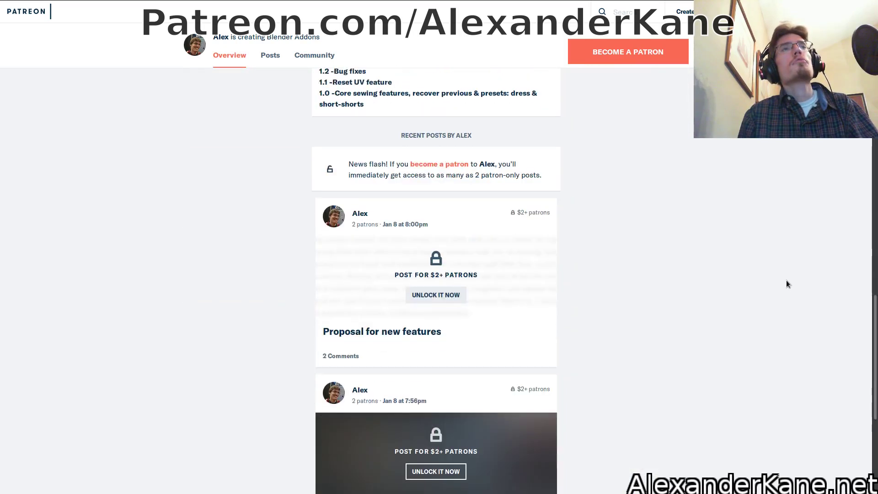
scroll(786, 284, down, 2)
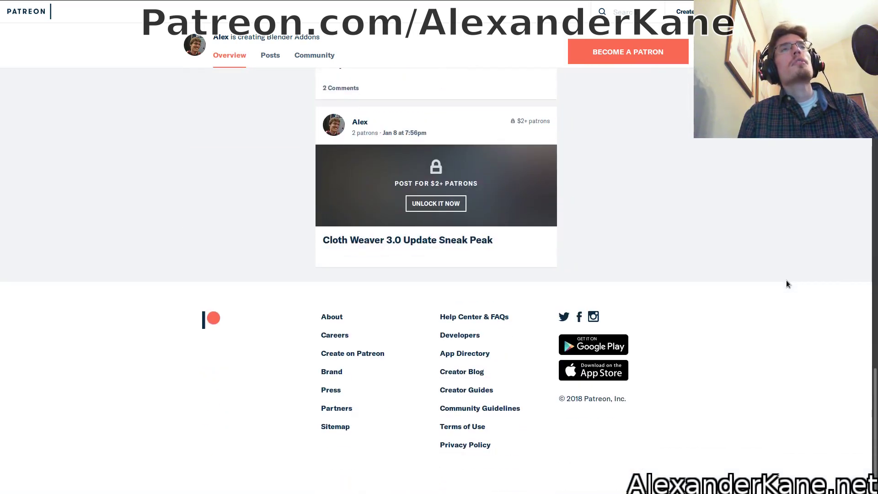
scroll(786, 284, up, 10)
scroll(787, 284, up, 15)
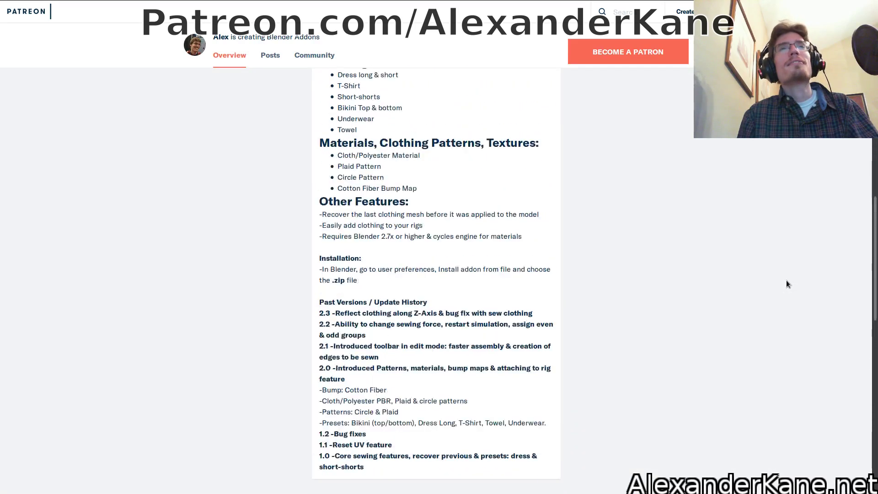